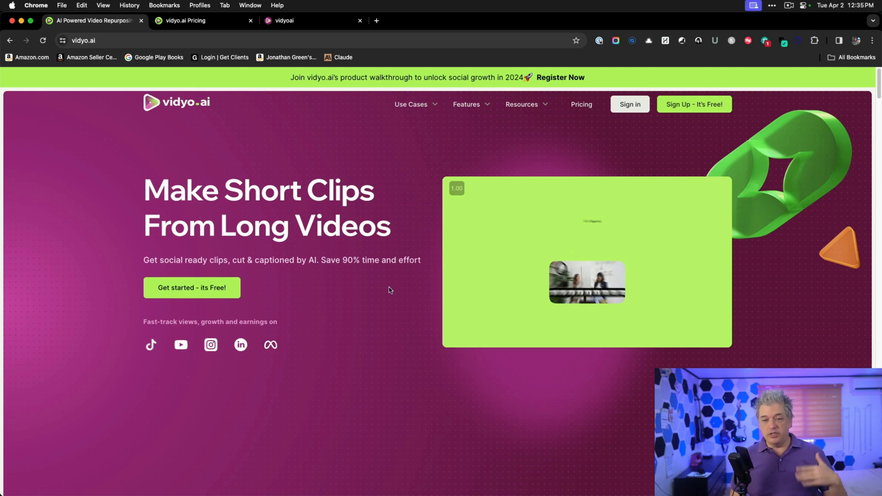
# Scroll the homepage past the creators carousel, Templates, CutMagic, AI Subtitles and Brand Kit to B Roll.
pyautogui.scroll(-10, 361, 290)
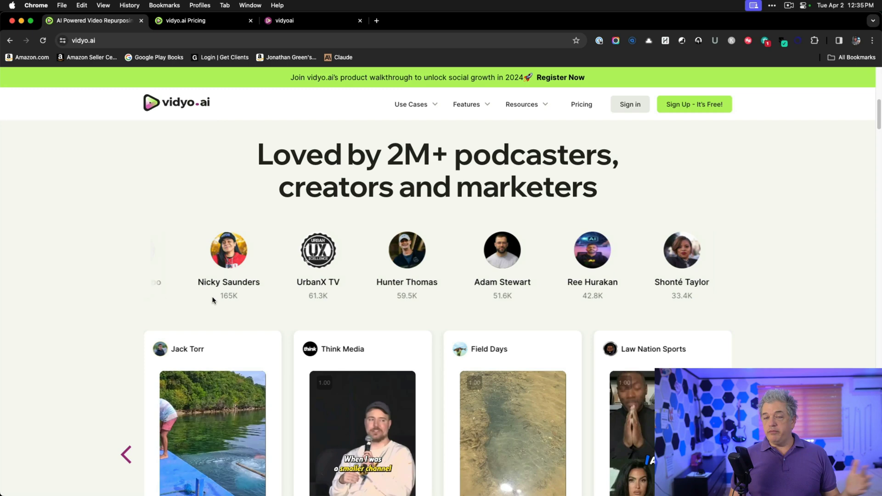
pyautogui.scroll(-1, 211, 300)
pyautogui.scroll(-5, 212, 300)
pyautogui.scroll(-2, 214, 298)
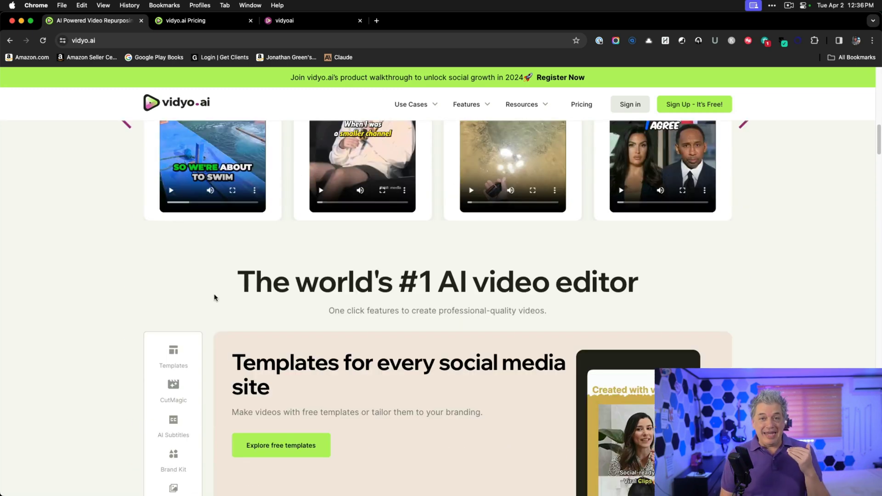
pyautogui.scroll(-5, 214, 297)
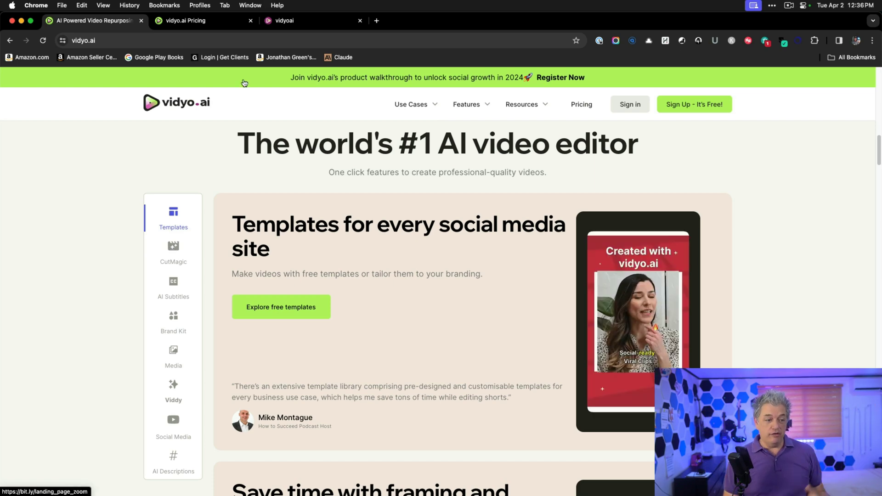
pyautogui.scroll(-4, 213, 249)
pyautogui.scroll(-4, 214, 248)
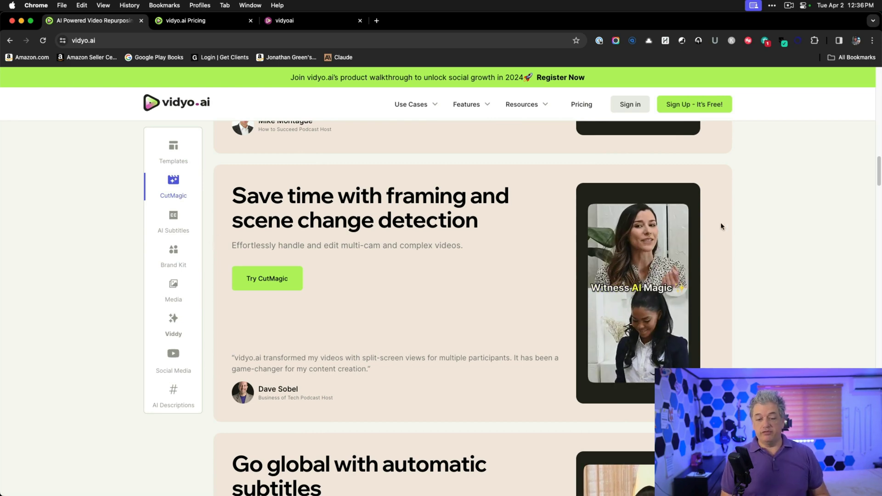
pyautogui.scroll(-5, 766, 278)
pyautogui.scroll(-4, 756, 272)
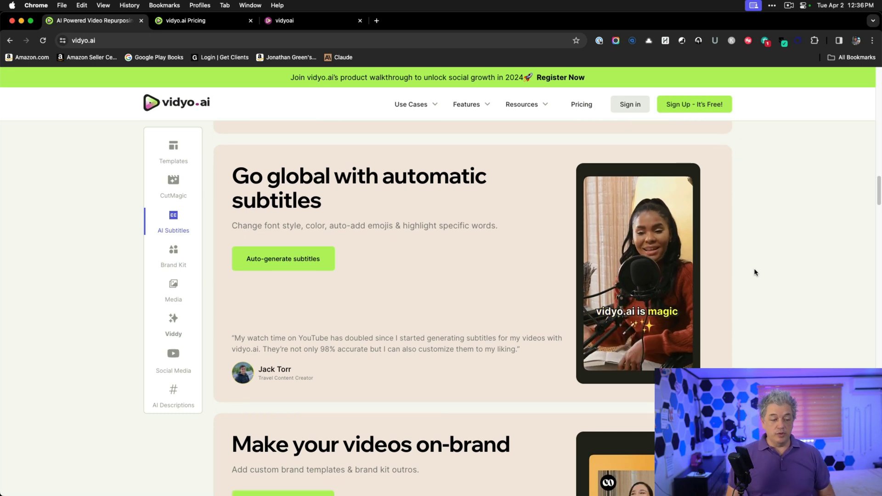
pyautogui.scroll(-3, 756, 272)
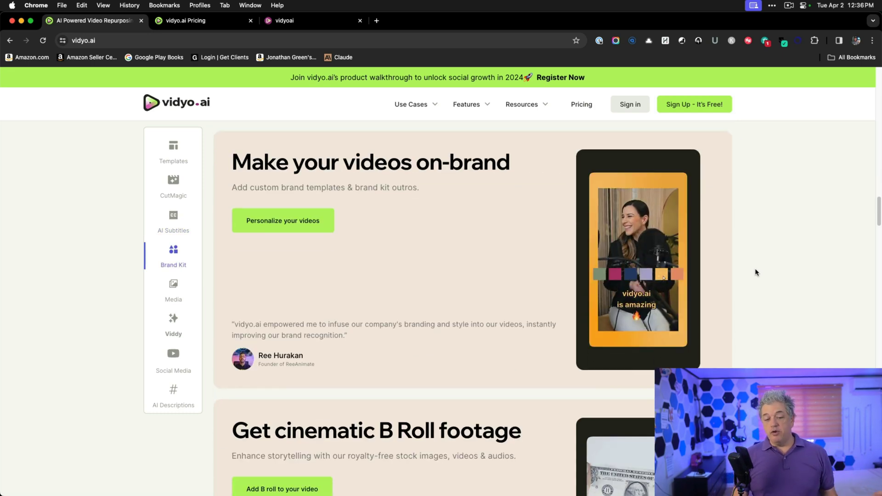
pyautogui.scroll(-6, 799, 286)
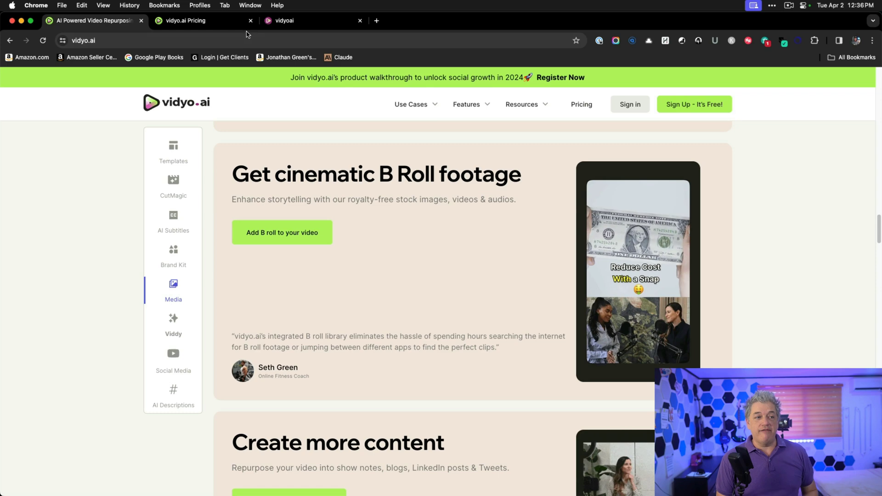
# Show monthly pricing: Free USD 0, Essential USD 35, Growth USD 50, Custom USD 75~150.
pyautogui.click(213, 24)
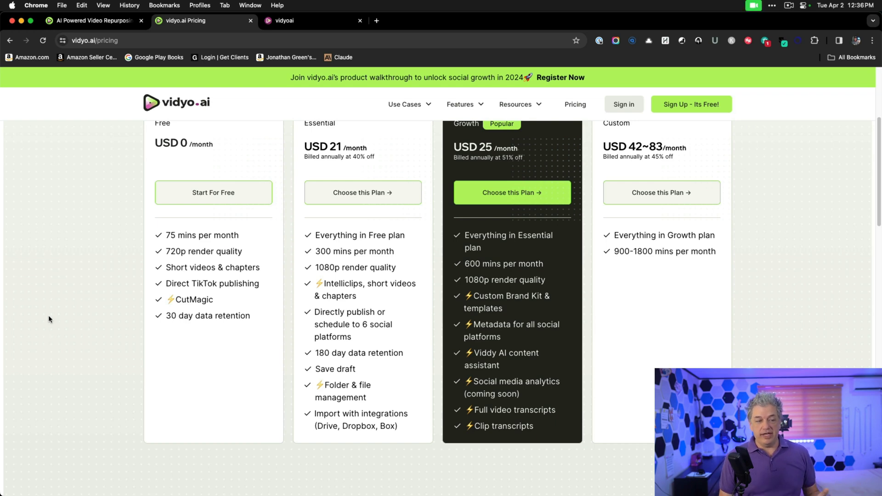
pyautogui.scroll(5, 356, 235)
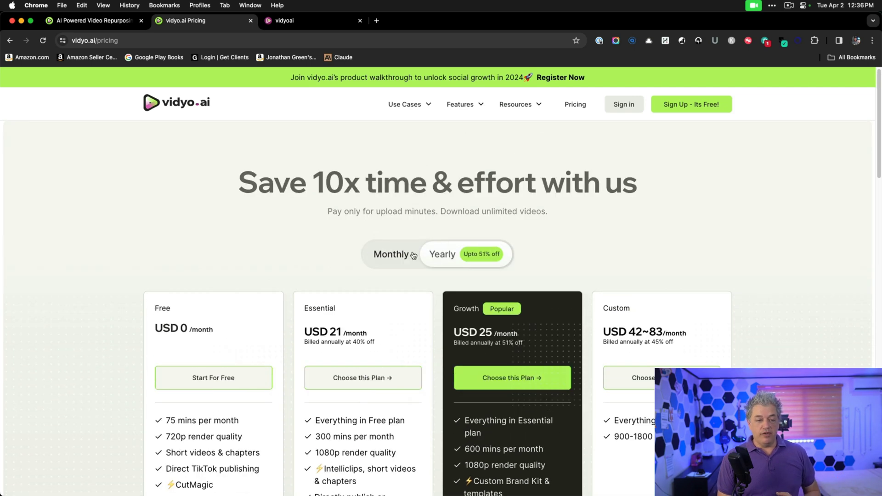
pyautogui.click(397, 254)
pyautogui.scroll(-2, 91, 342)
pyautogui.scroll(-2, 91, 342)
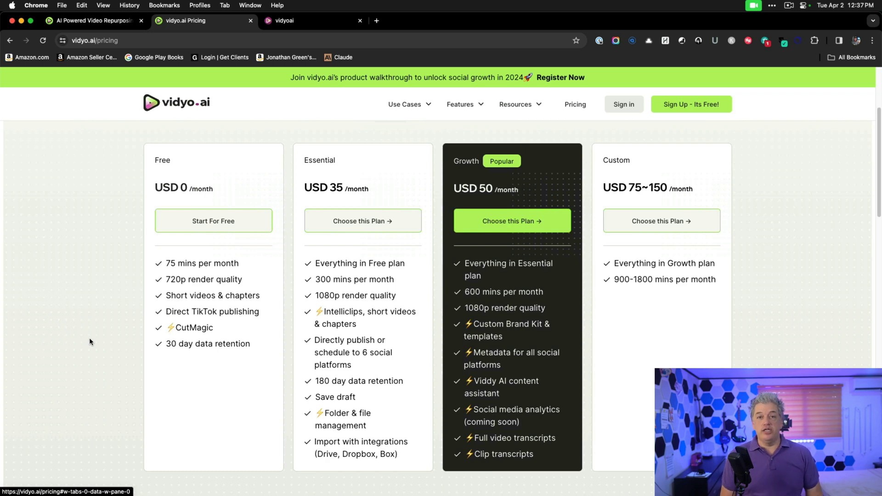
pyautogui.click(316, 21)
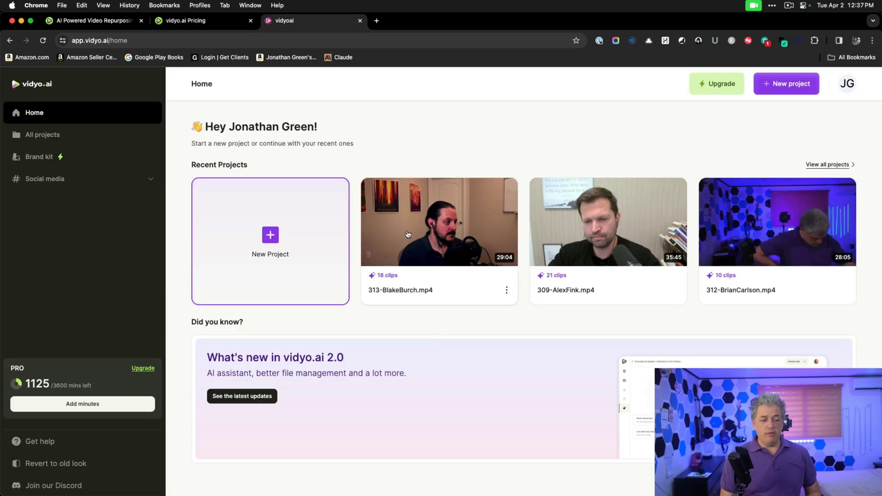
pyautogui.click(274, 234)
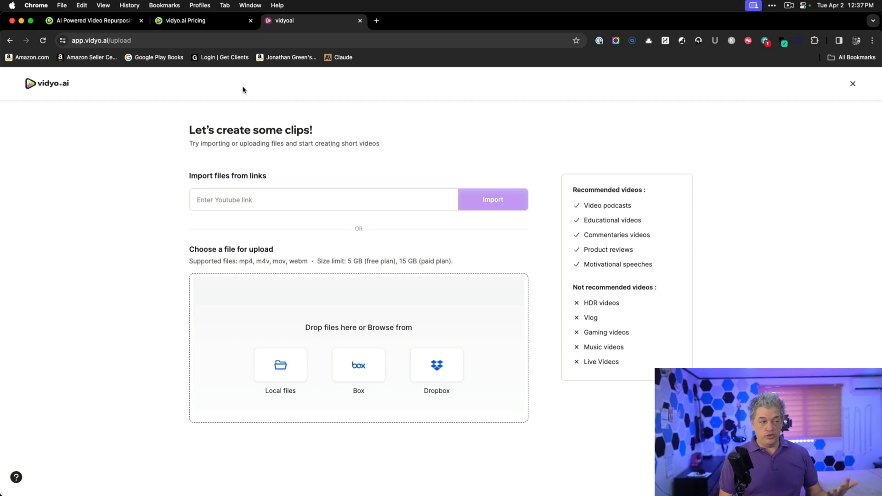
pyautogui.click(43, 40)
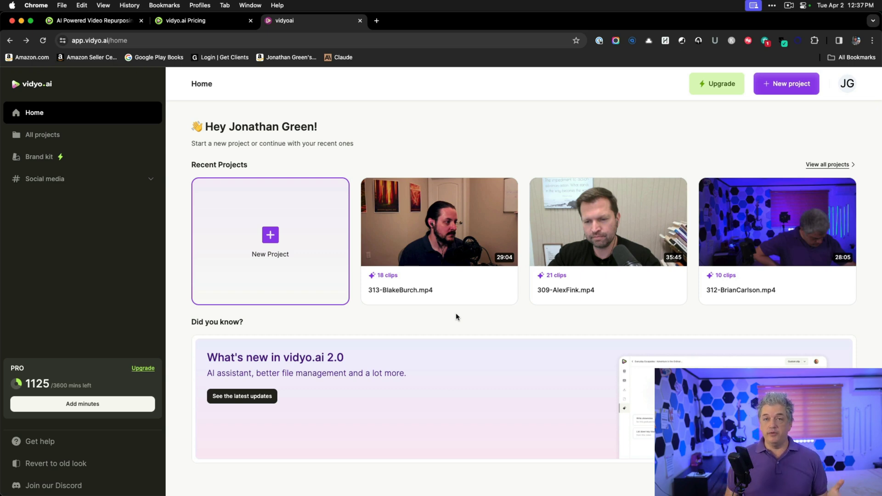
pyautogui.click(462, 217)
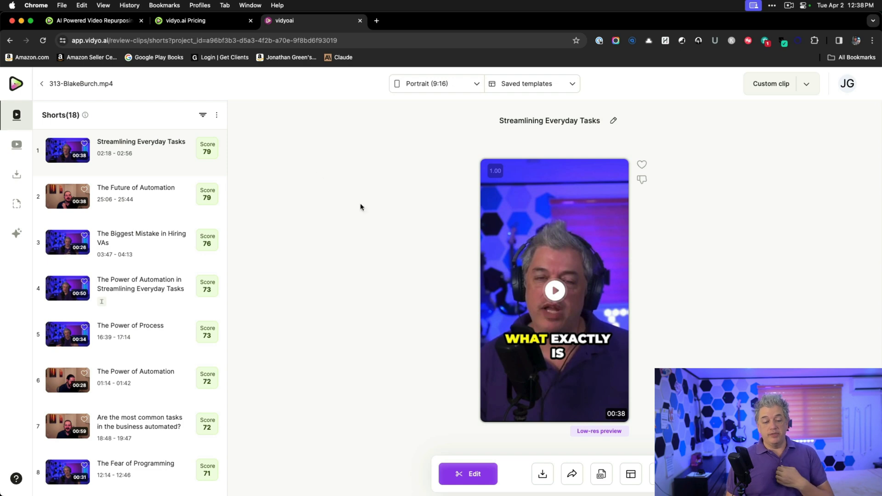
# Show the Transcript tab and preview short 2, 'The Future of Automation' (score 79, 00:38).
pyautogui.click(602, 478)
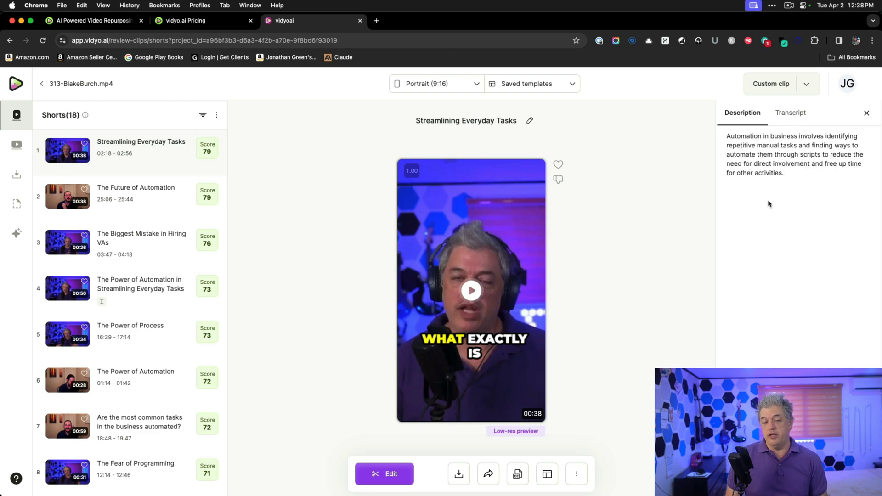
pyautogui.click(790, 113)
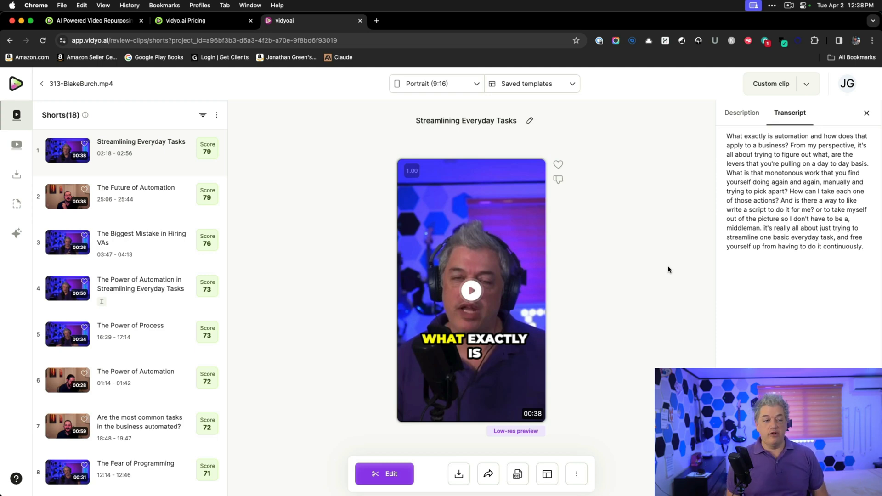
pyautogui.click(144, 200)
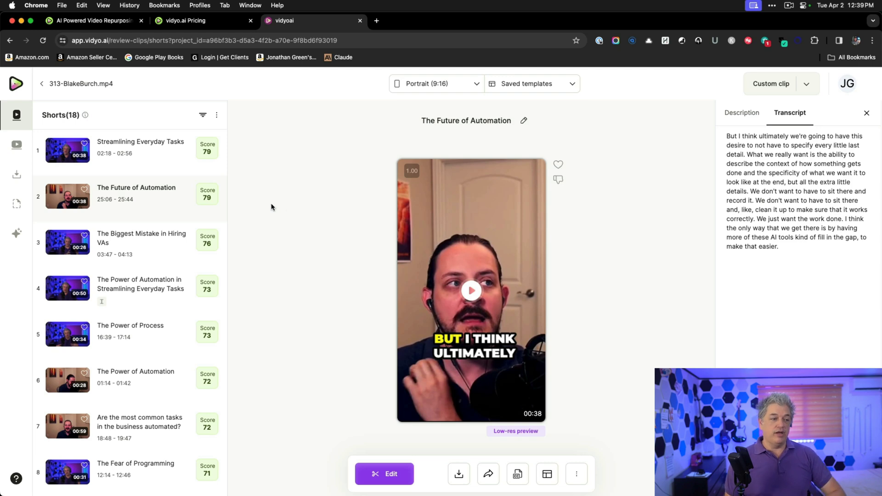
# Preview short 3, 'The Biggest Mistake in Hiring VAs' (score 76, 00:26), with its transcript.
pyautogui.click(163, 246)
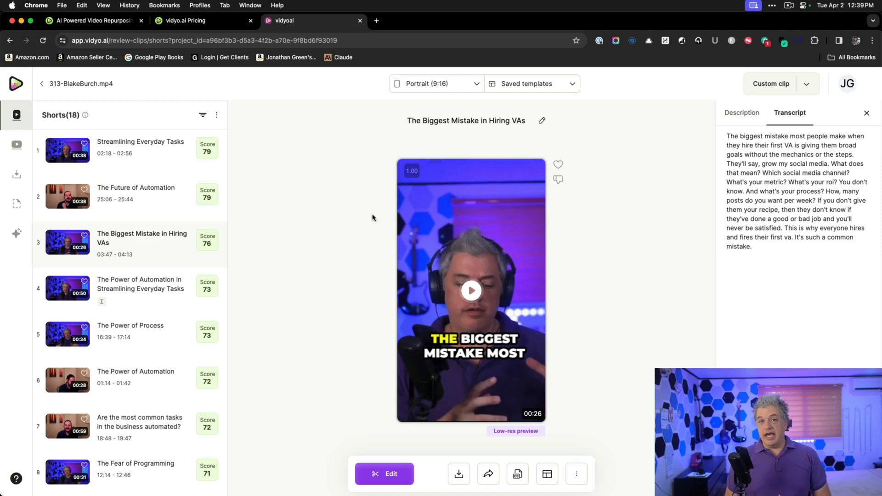
# Apply the saved custom caption template and bring up the clip's timed subtitle list.
pyautogui.scroll(-3, 124, 257)
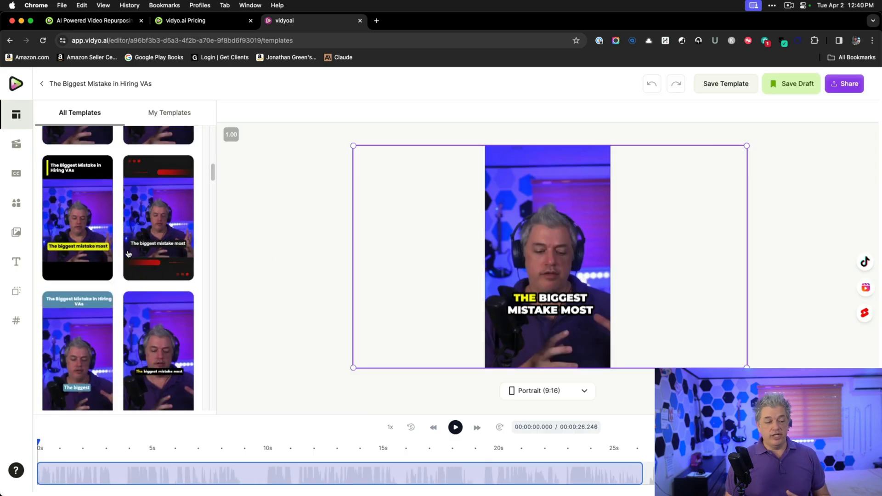
pyautogui.scroll(-8, 125, 259)
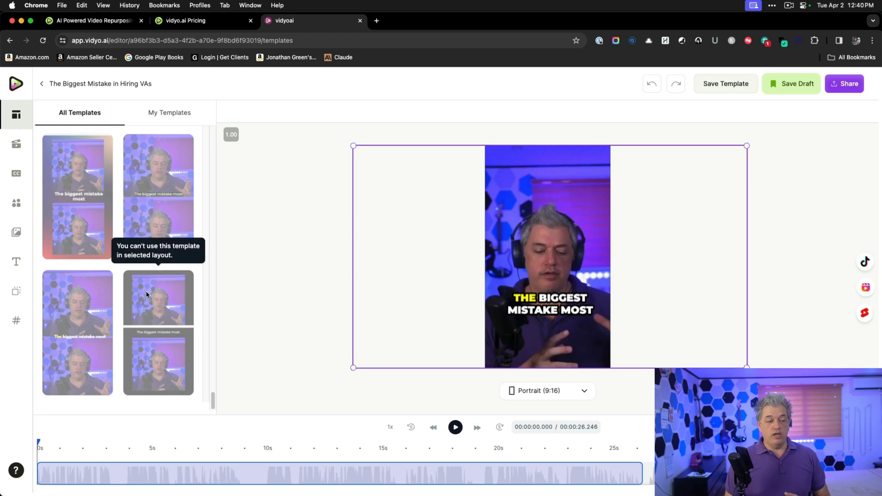
pyautogui.scroll(5, 140, 316)
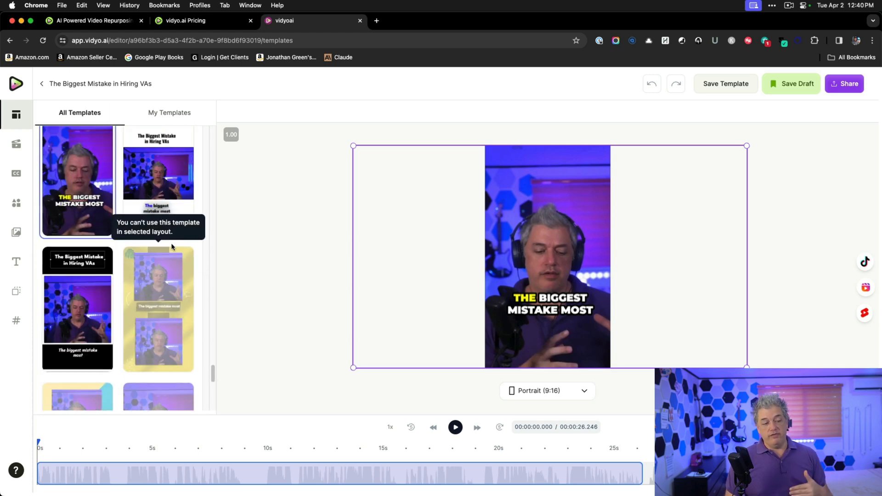
pyautogui.scroll(3, 163, 304)
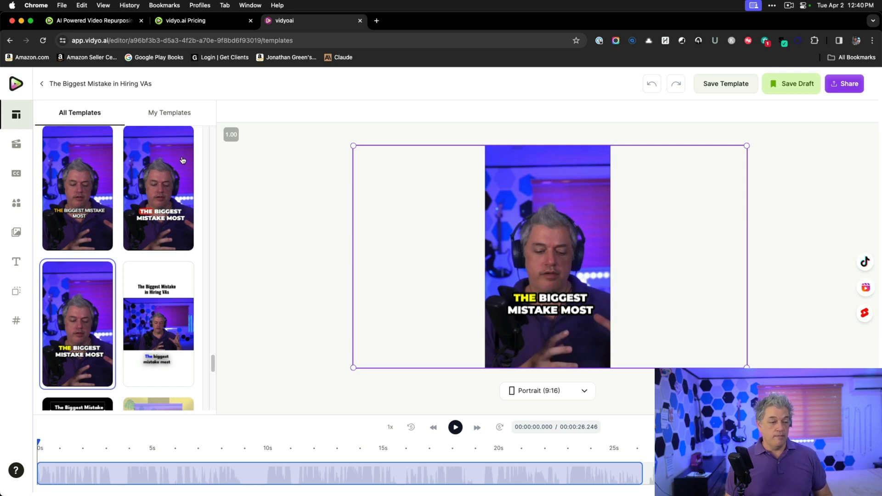
pyautogui.scroll(3, 131, 230)
pyautogui.scroll(10, 139, 296)
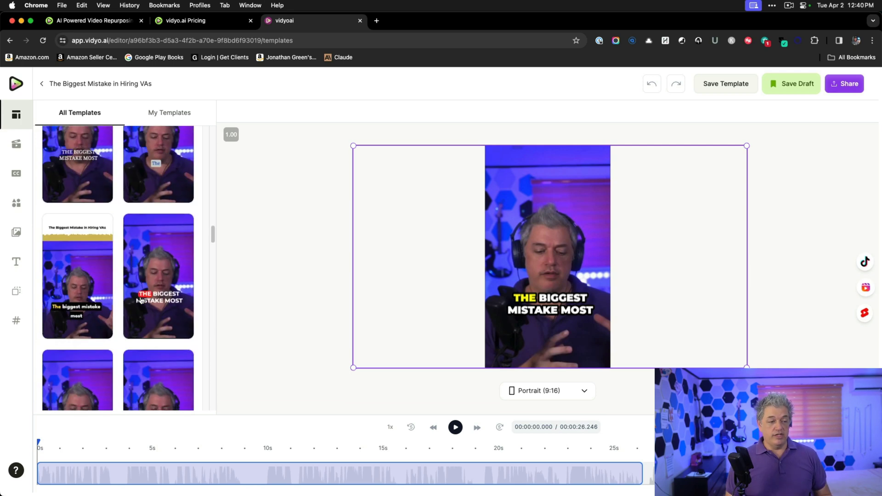
pyautogui.click(170, 113)
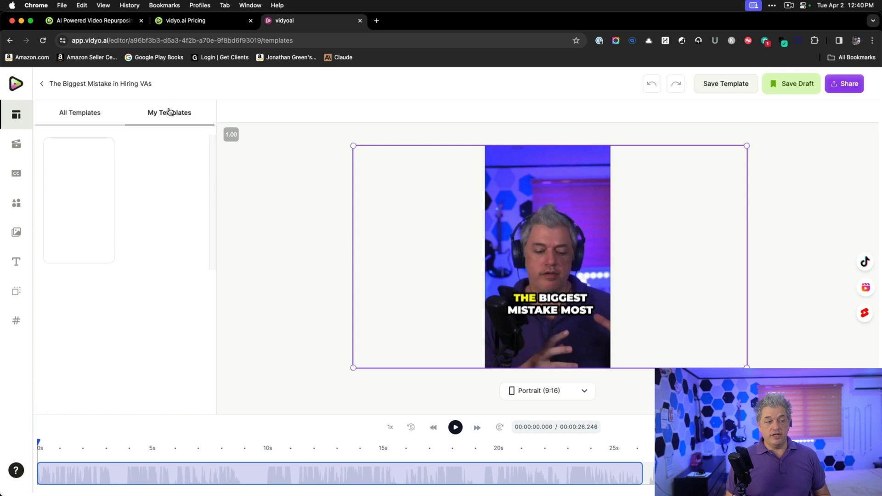
pyautogui.click(72, 192)
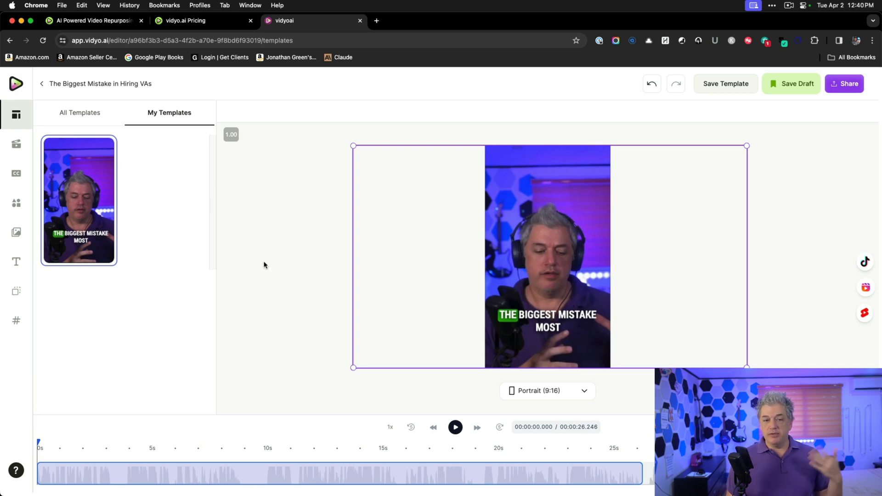
pyautogui.click(531, 320)
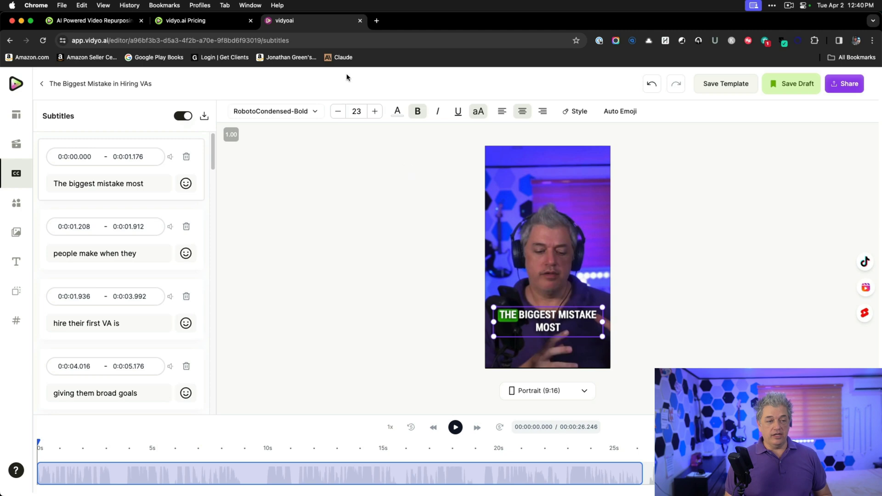
pyautogui.click(316, 112)
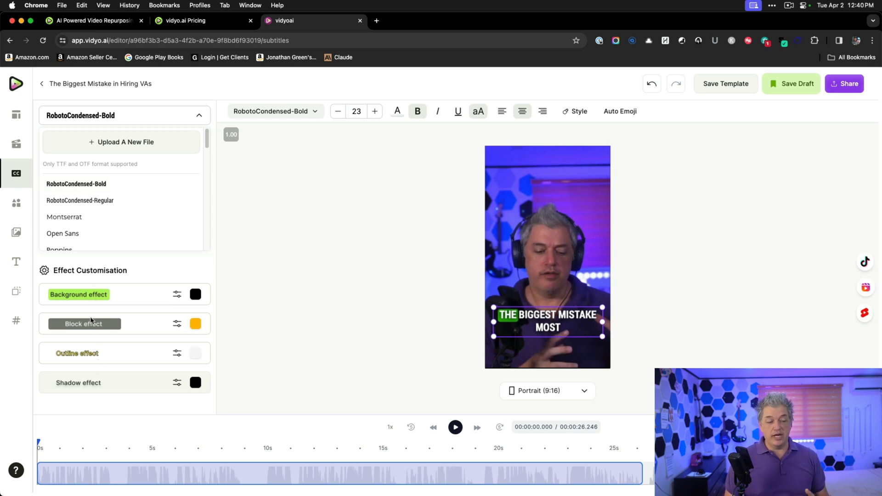
pyautogui.click(476, 113)
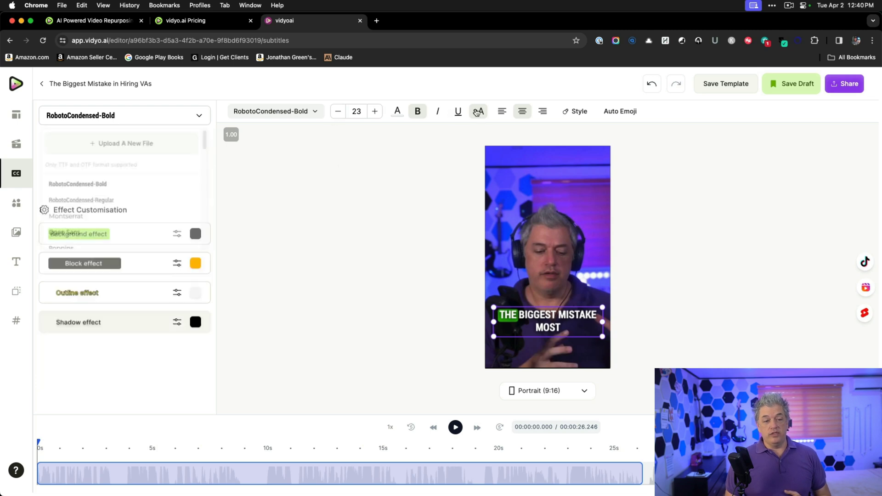
pyautogui.click(477, 112)
pyautogui.click(478, 112)
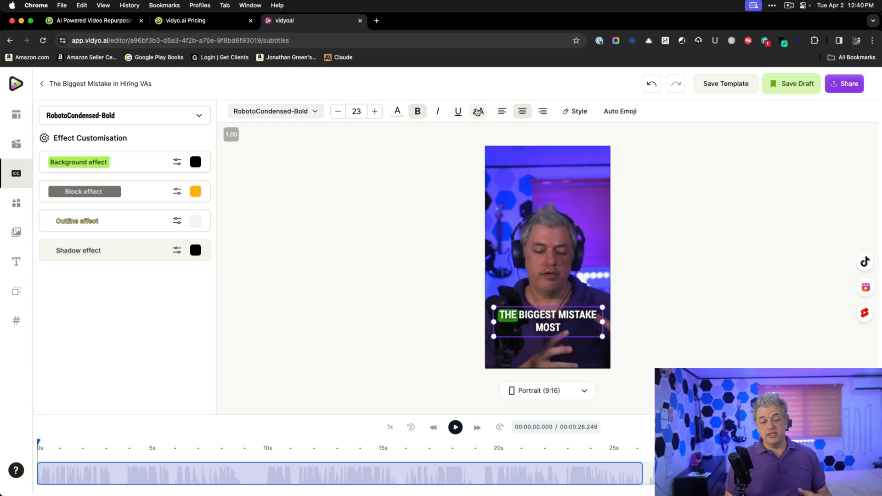
pyautogui.click(624, 113)
pyautogui.click(624, 112)
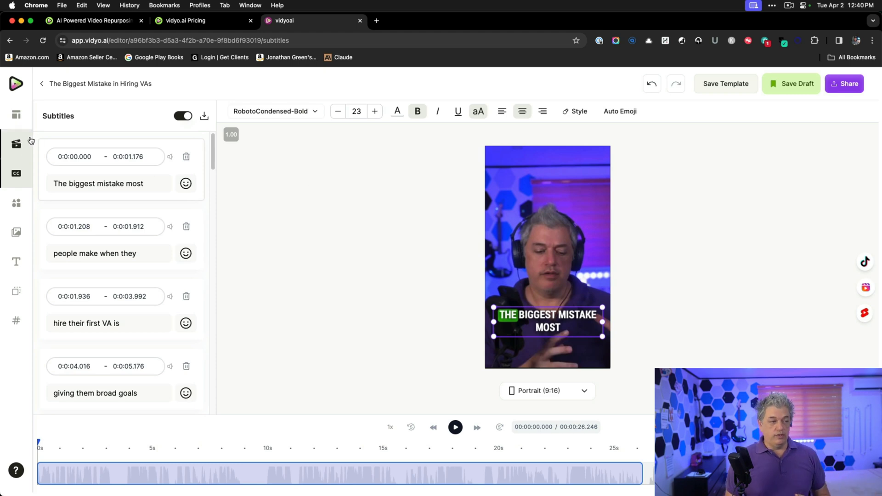
# Review the CutMagic, Media and Background panels (black background) and bring up the Share options.
pyautogui.click(16, 143)
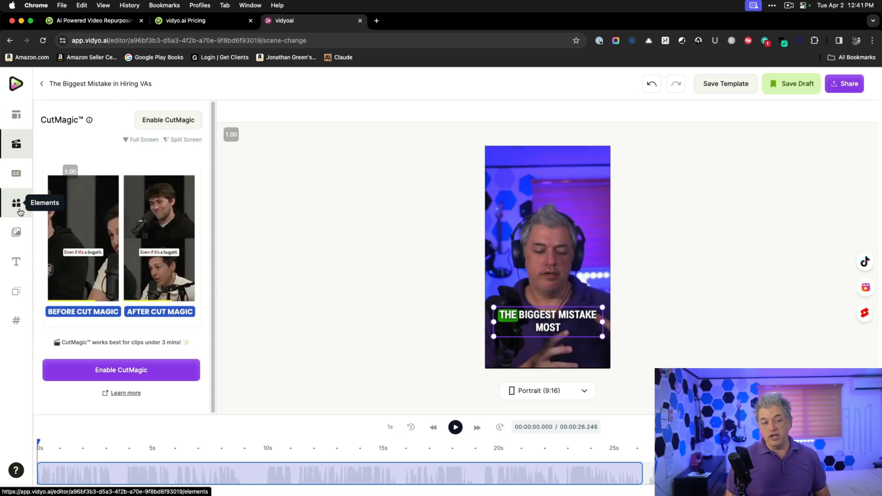
pyautogui.click(17, 233)
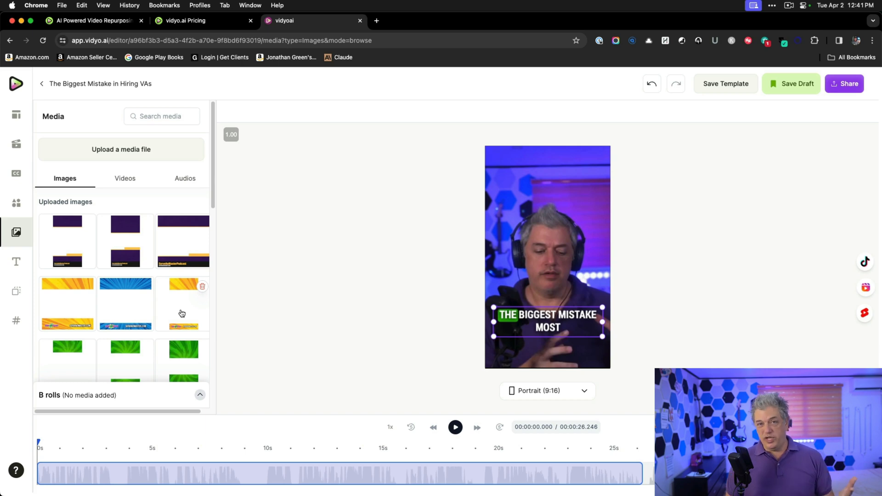
pyautogui.click(16, 288)
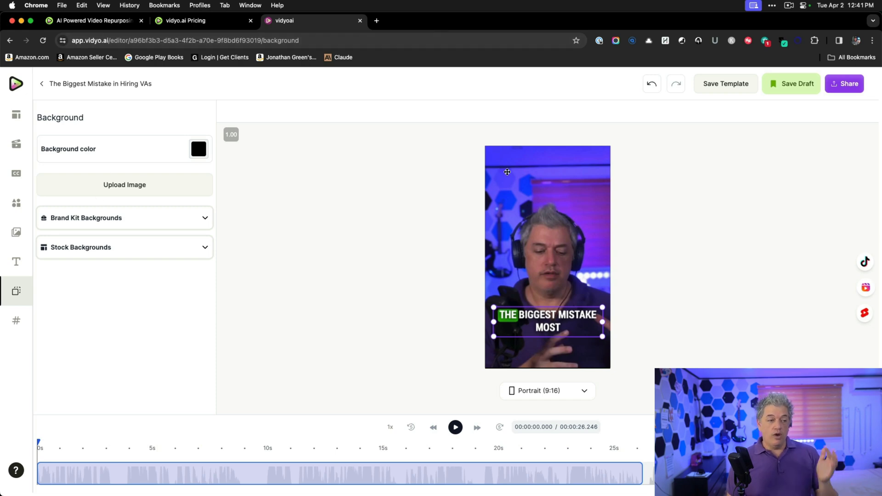
pyautogui.click(847, 86)
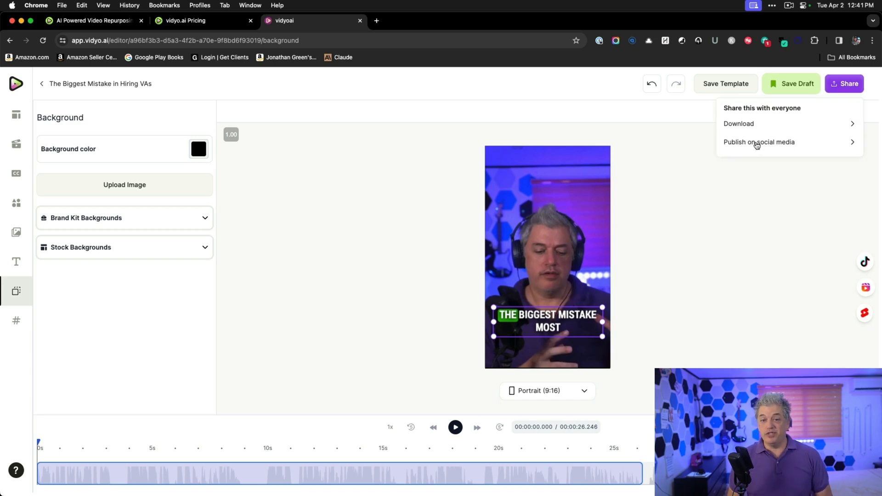
# Choose Publish on social media and pick Linkedin to open its share form.
pyautogui.click(757, 145)
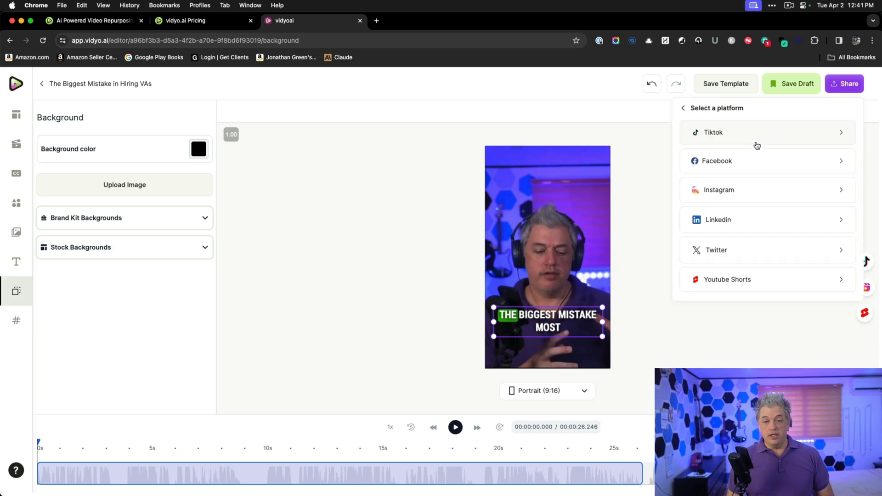
pyautogui.click(748, 222)
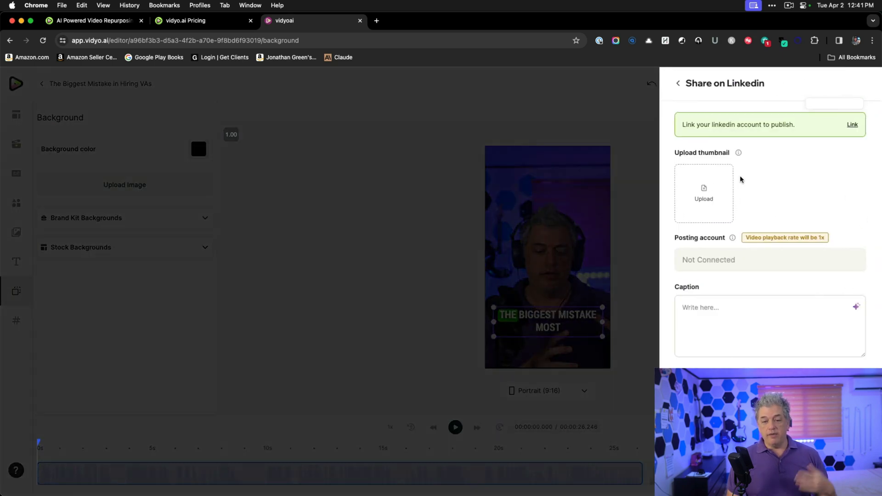
# Generate an AI caption and delete #GoalSetting and all hashtags after #SocialMediaStrategy.
pyautogui.click(857, 272)
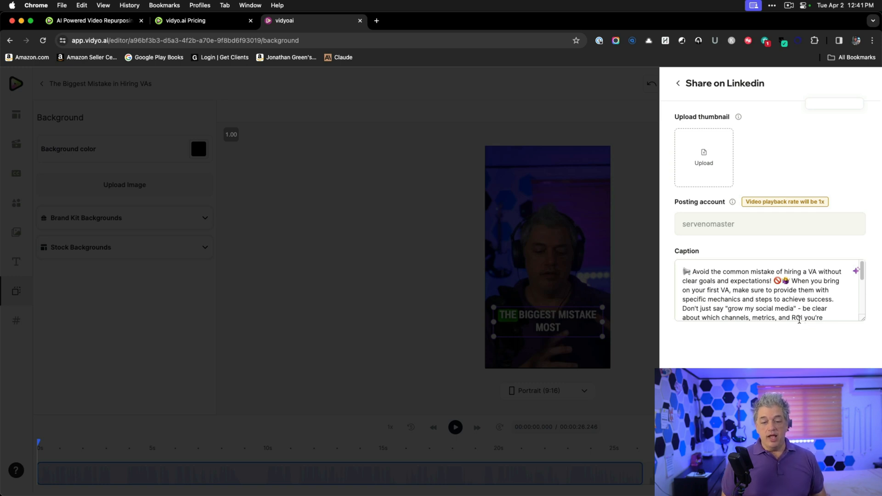
pyautogui.scroll(-2, 800, 305)
pyautogui.scroll(-5, 800, 305)
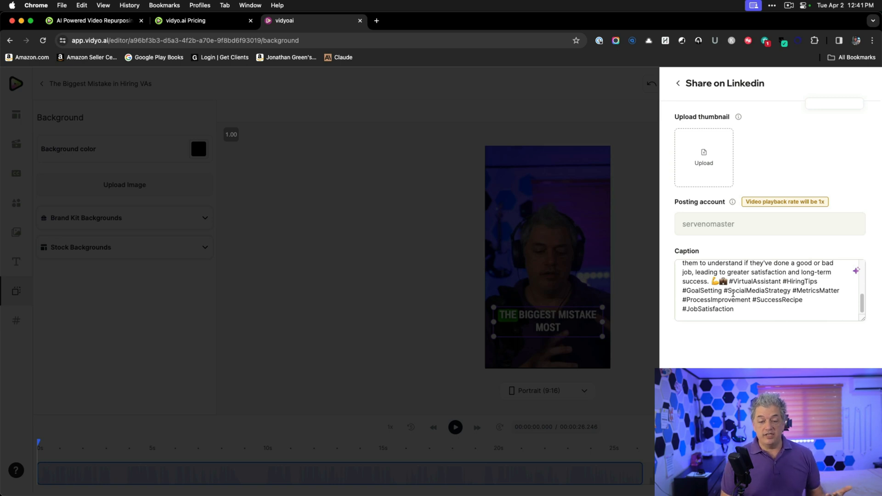
pyautogui.moveTo(723, 294); pyautogui.dragTo(683, 293)
pyautogui.press('BackSpace')
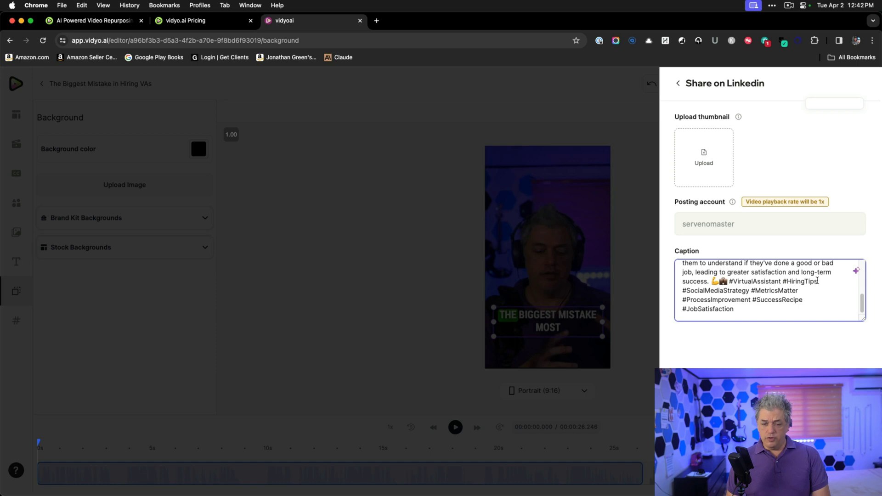
pyautogui.moveTo(753, 294); pyautogui.dragTo(757, 313)
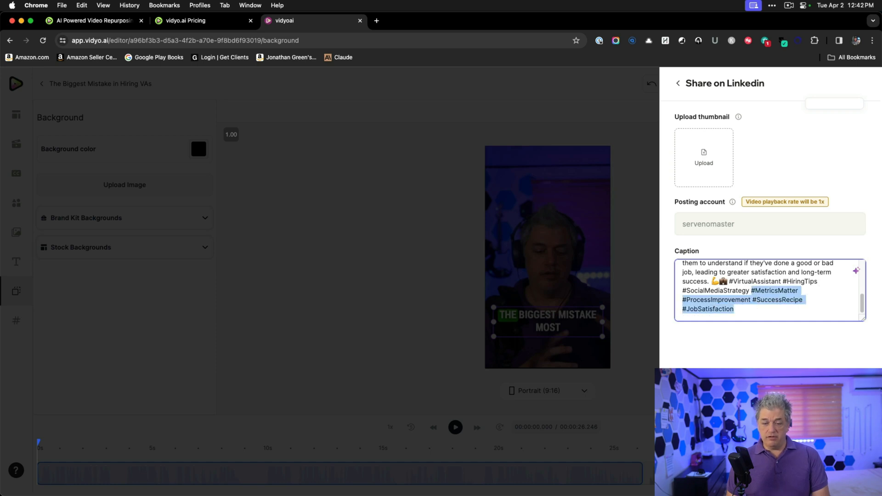
pyautogui.press('BackSpace')
# Start new paragraphs at 'When' and 'Don't', then finish editing to reveal scheduling.
pyautogui.scroll(10, 764, 313)
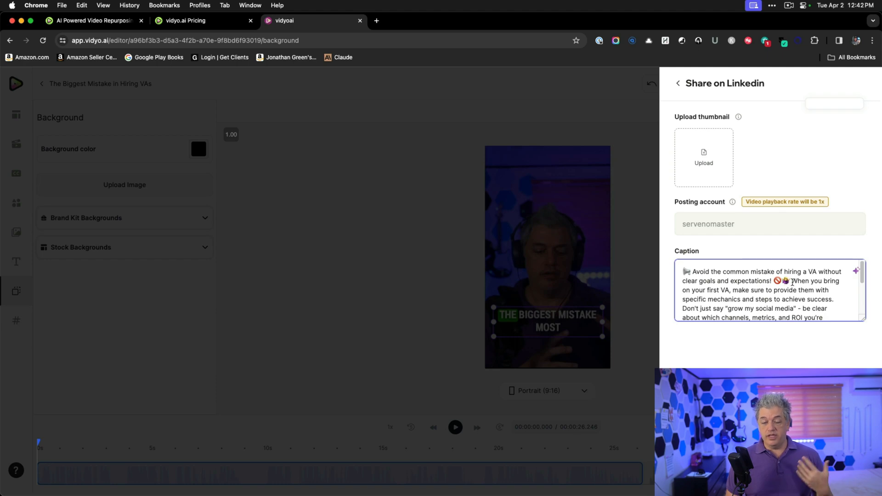
pyautogui.click(792, 282)
pyautogui.press('Return')
pyautogui.press('Return')
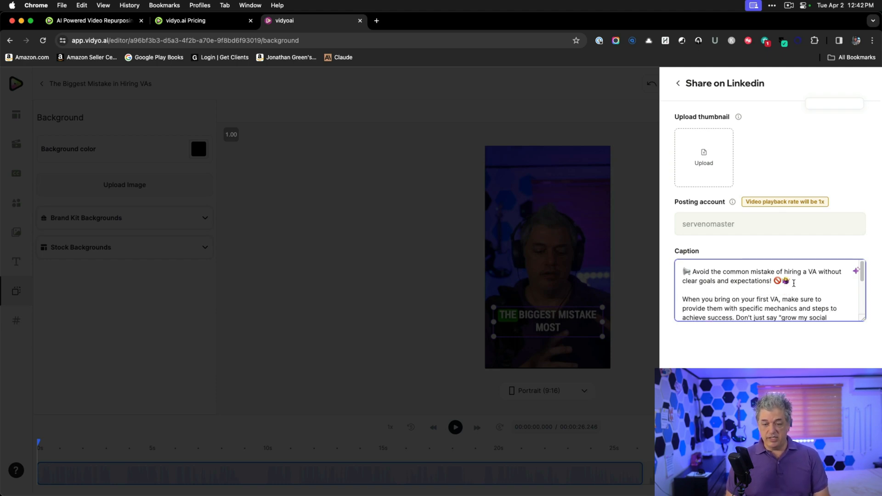
pyautogui.scroll(-1, 757, 296)
pyautogui.click(737, 301)
pyautogui.press('Return')
pyautogui.press('Return')
pyautogui.scroll(-5, 774, 296)
pyautogui.scroll(2, 773, 296)
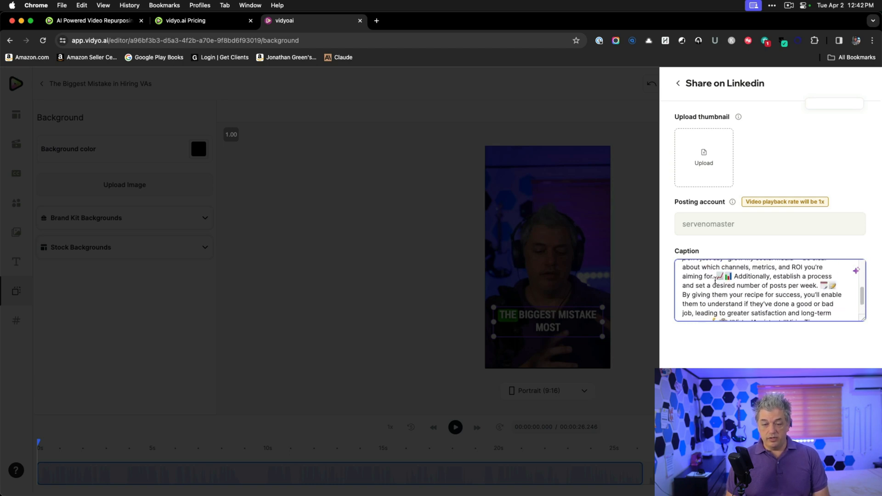
pyautogui.scroll(5, 738, 278)
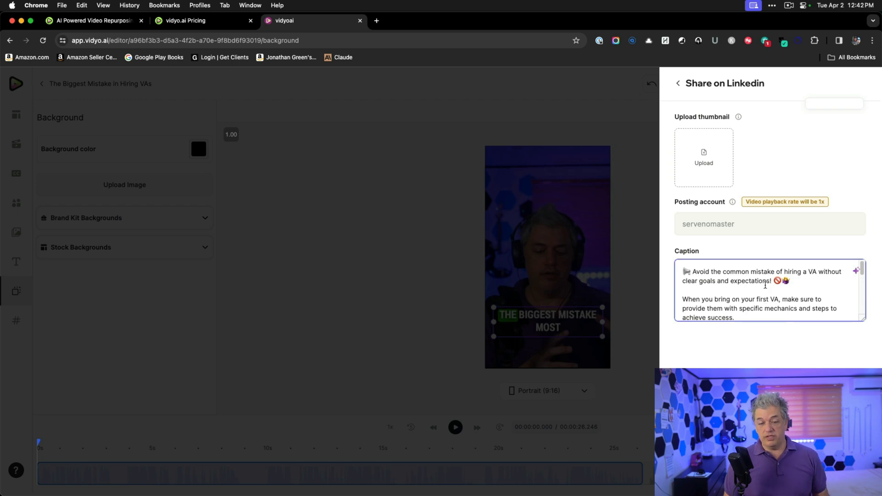
pyautogui.press('Tab')
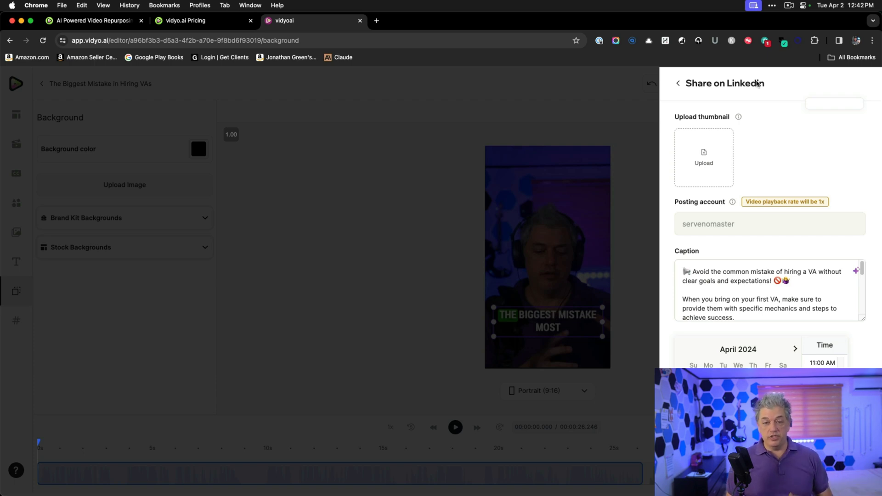
# Leave the LinkedIn form, open and close the Facebook form, returning to the platform list.
pyautogui.click(679, 83)
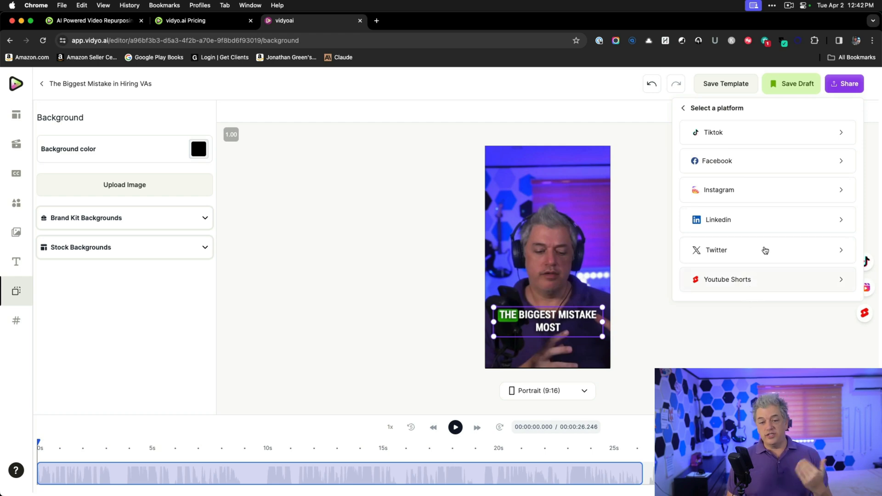
pyautogui.click(760, 161)
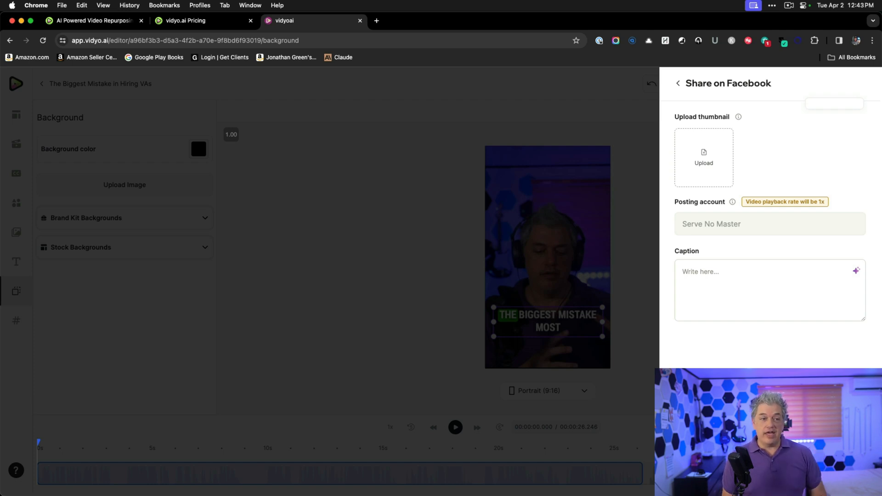
pyautogui.click(340, 296)
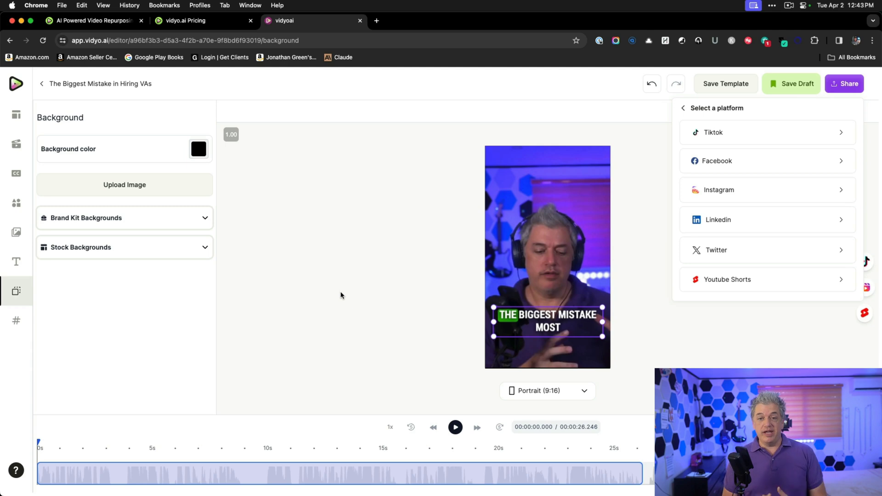